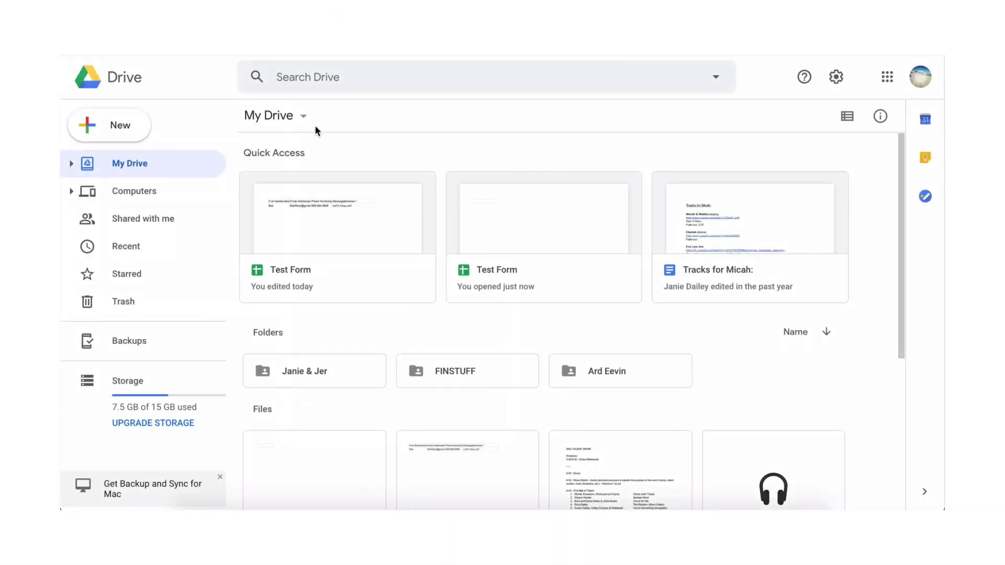
From Google Drive's New menu, open the Google Forms template gallery
click(134, 134)
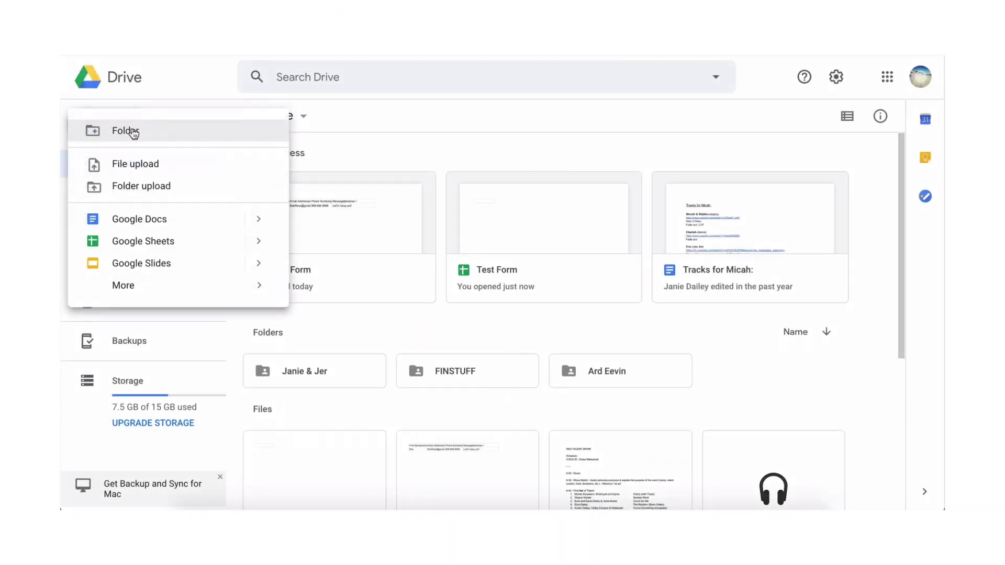
mouse_move(231, 285)
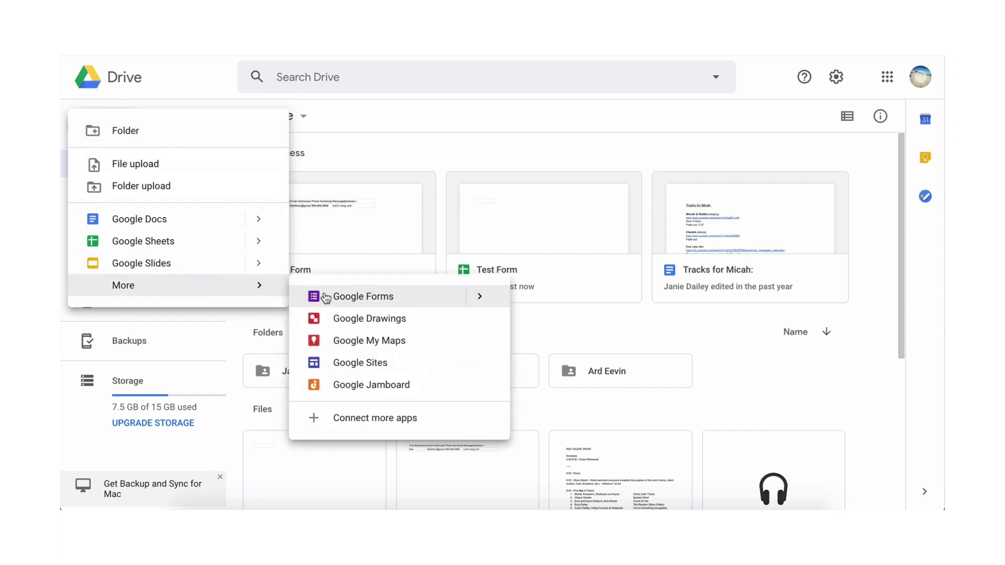
mouse_move(479, 296)
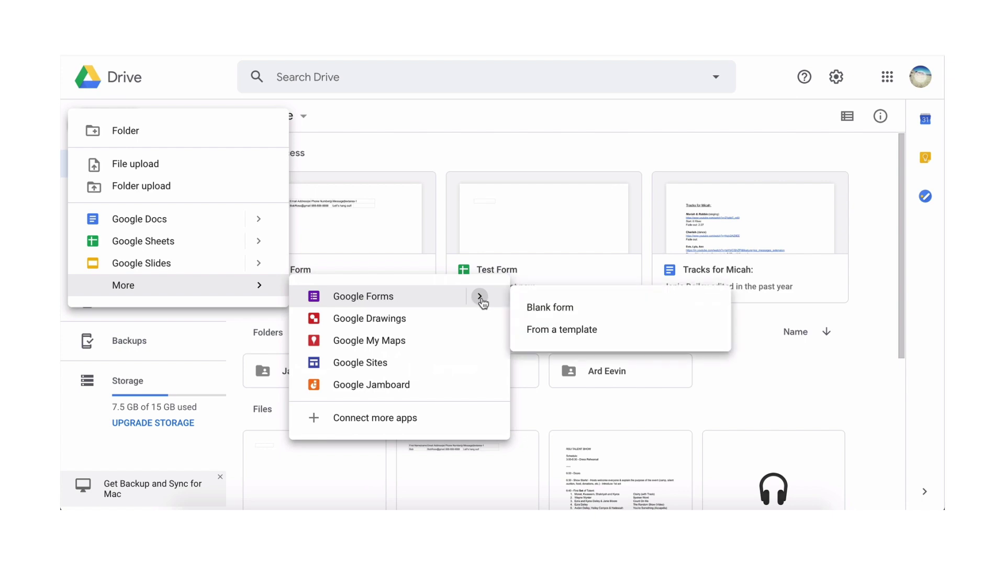
click(545, 335)
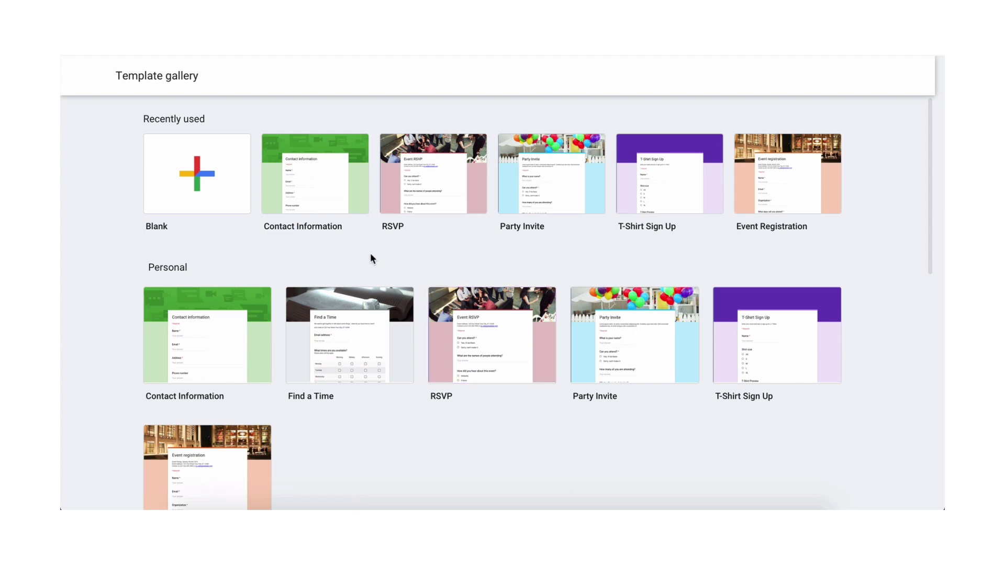
Start from the Contact Information template and upload banner.jpg as the header image
click(314, 187)
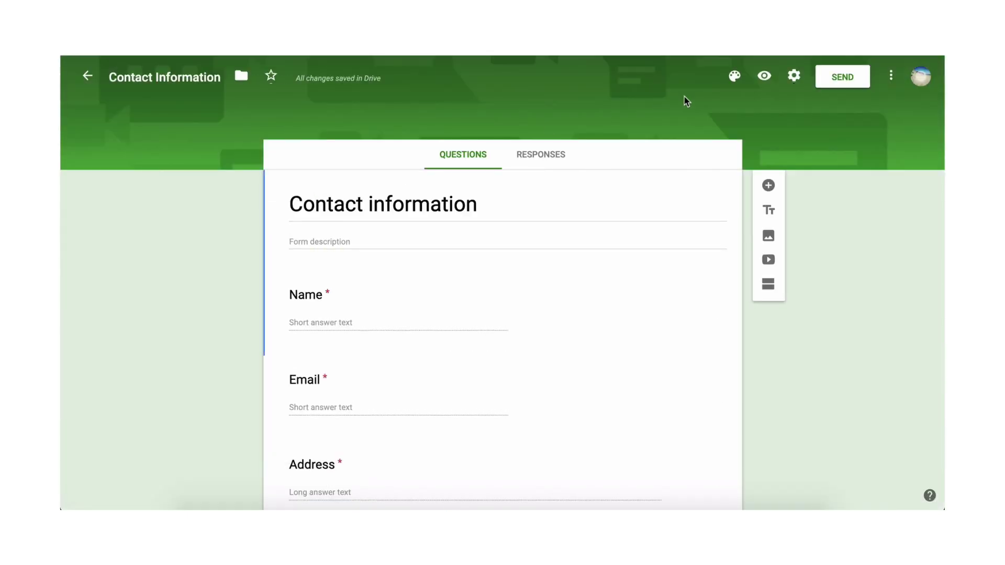
click(735, 76)
click(848, 139)
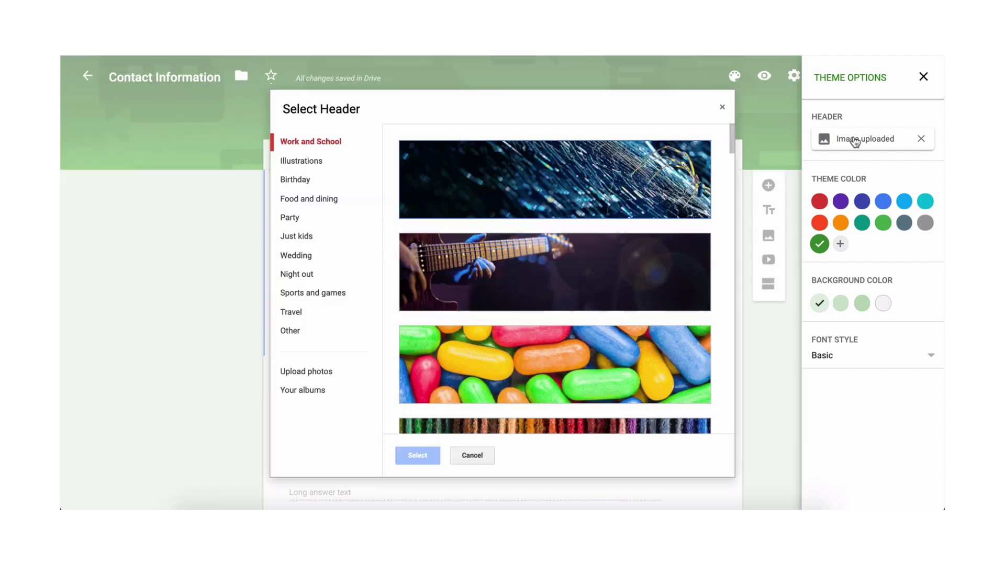
click(280, 373)
double_click(559, 110)
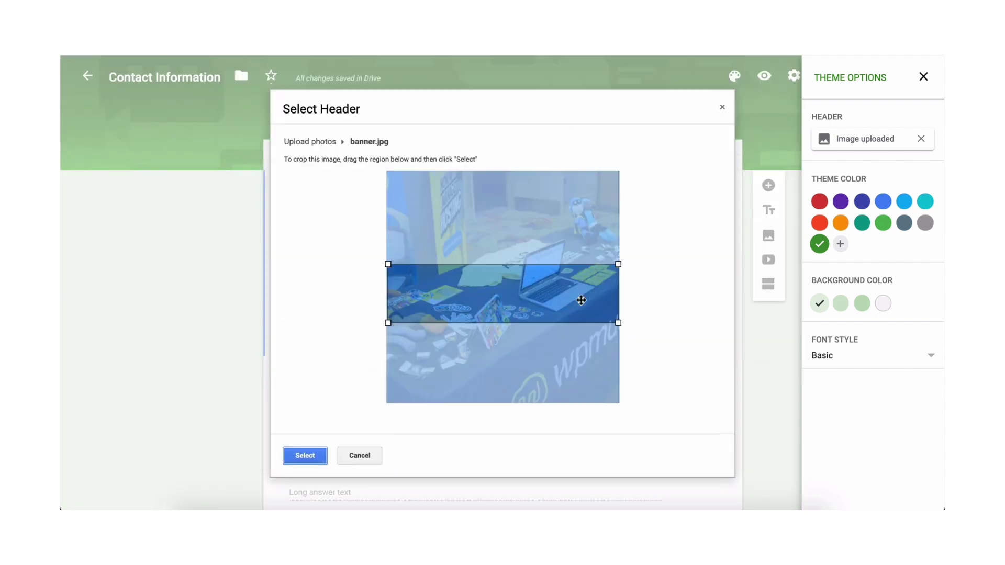
click(302, 453)
Add the description 'Fill out the form below so we can touch base!' and retitle the form Contact Us
click(344, 240)
text(Fill out the form below so we can touch base!)
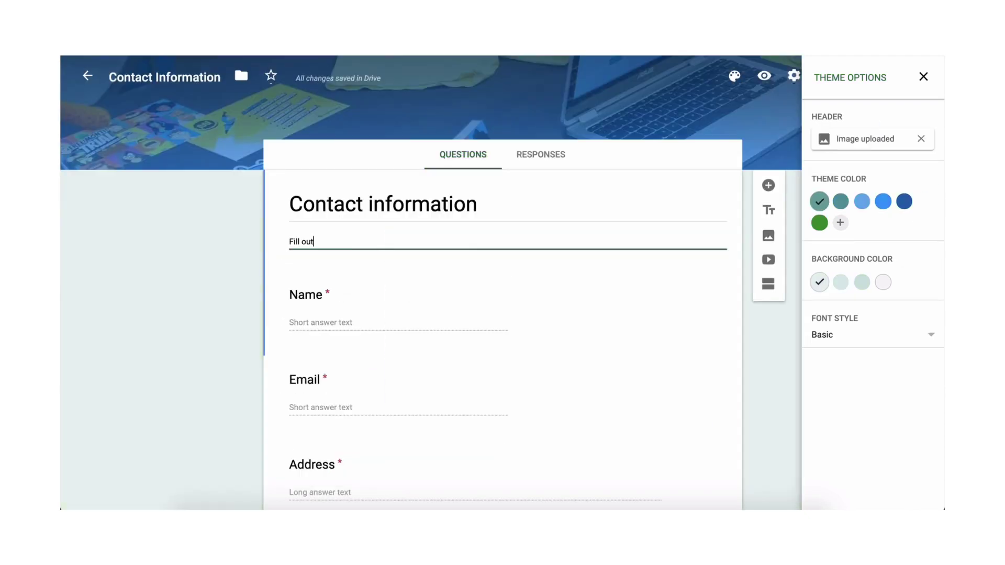
click(479, 204)
key(BackSpace)
key(BackSpace)
key(BackSpace)
key(BackSpace)
key(BackSpace)
key(BackSpace)
key(BackSpace)
key(BackSpace)
key(BackSpace)
key(BackSpace)
key(BackSpace)
text(Us)
Set the theme background to grey and the font style to Formal
click(884, 282)
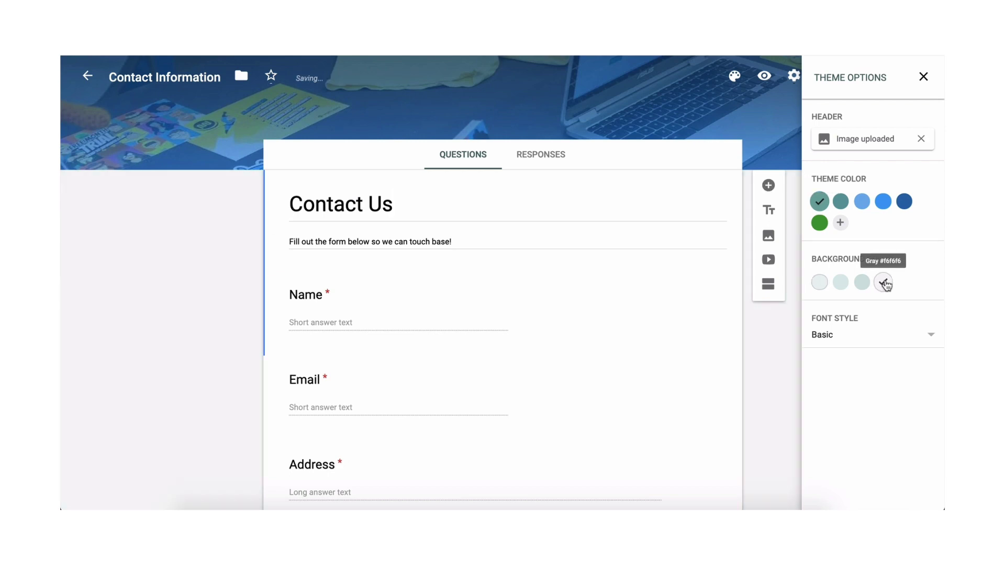
click(872, 335)
click(828, 375)
click(924, 78)
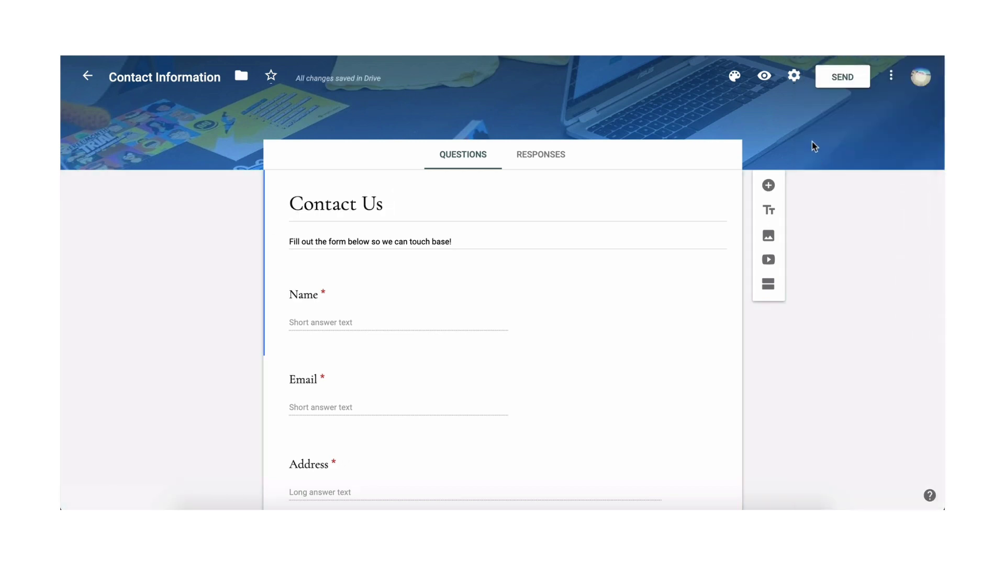
Copy the form's embed HTML code from the Send dialog's <> tab
click(844, 80)
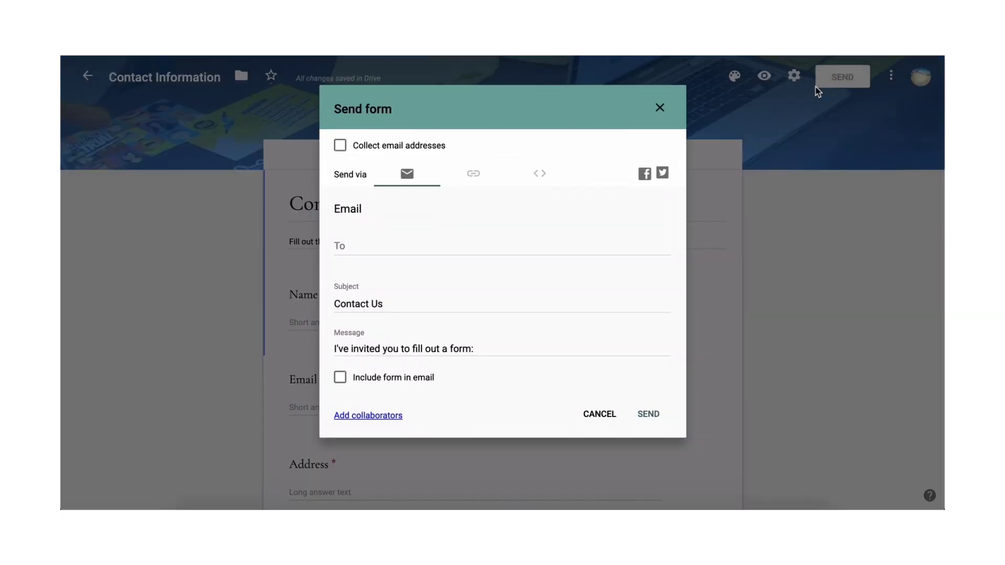
click(540, 175)
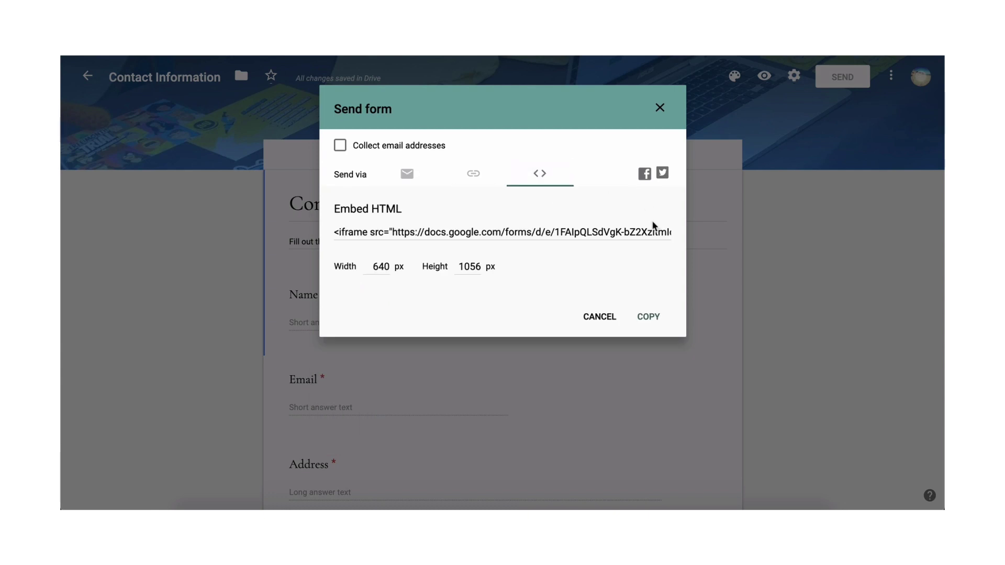
click(645, 324)
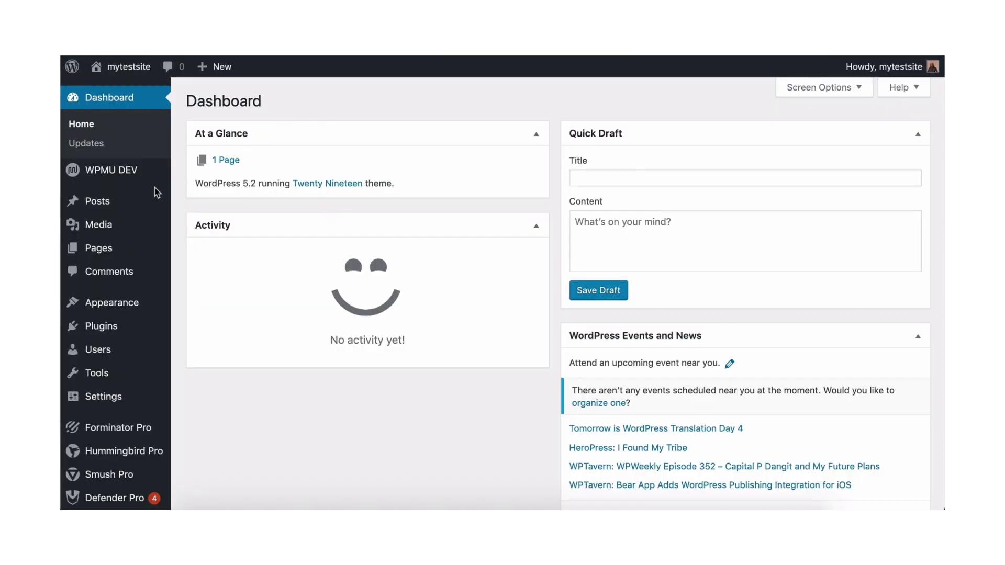
mouse_move(105, 203)
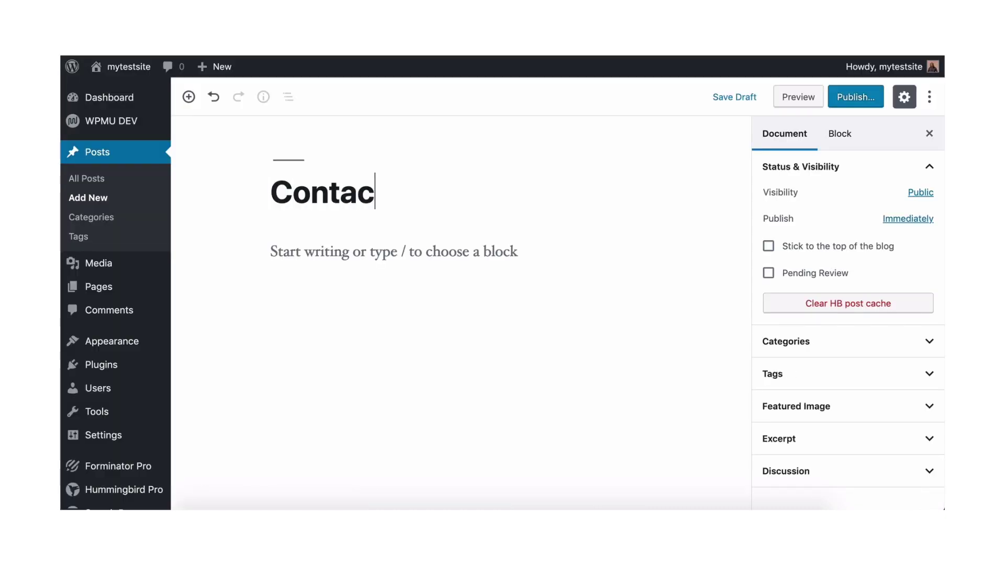
Add a Custom HTML block under the post title containing the pasted Google Form embed code
click(338, 254)
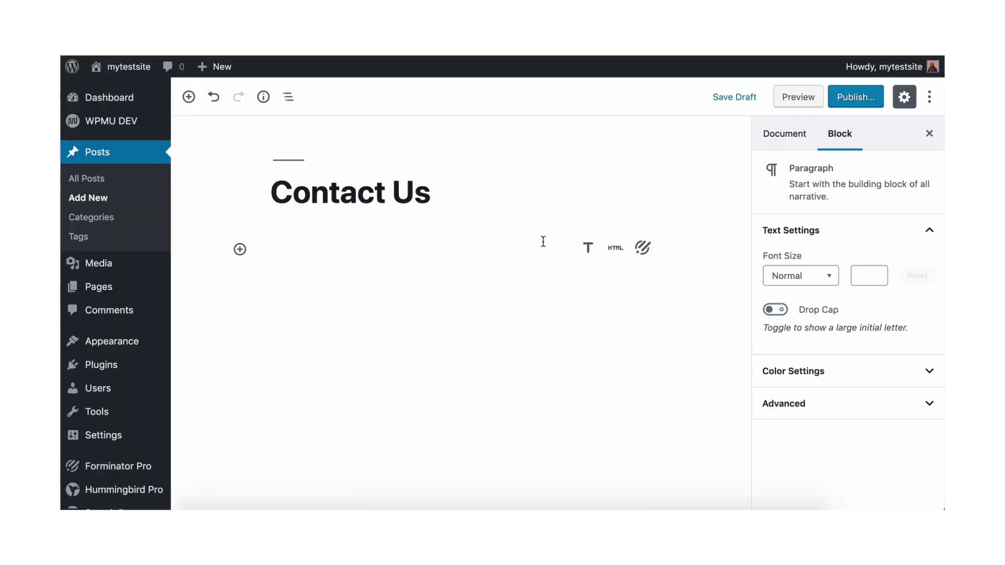
click(616, 250)
key(ctrl+v)
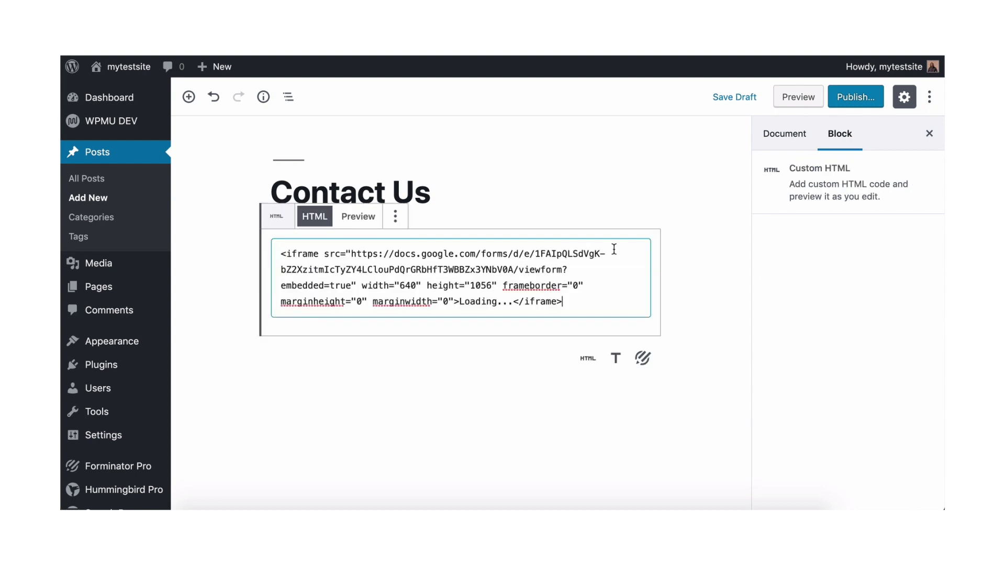
click(359, 217)
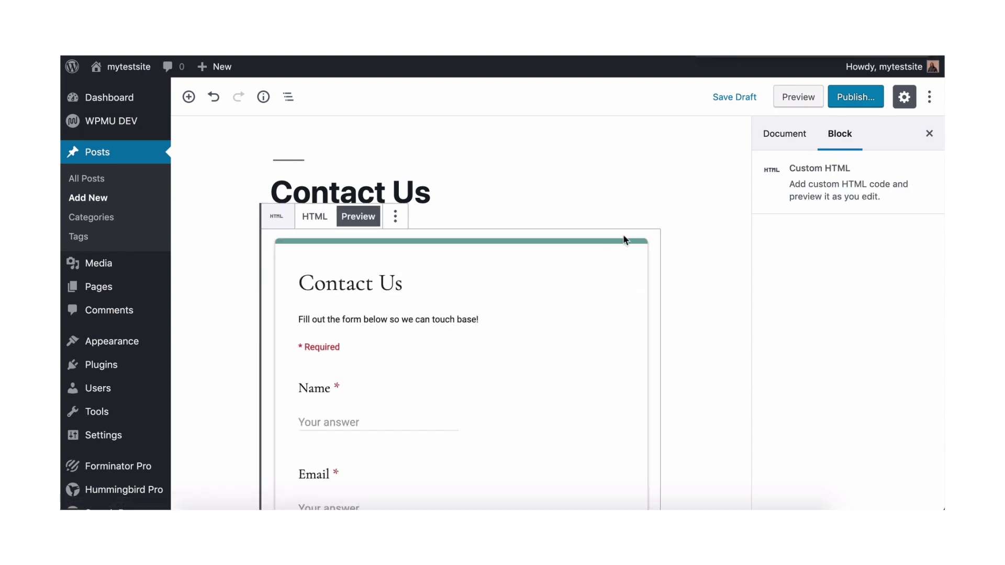
click(671, 224)
scroll(670, 224, down, 2)
scroll(670, 224, down, 6)
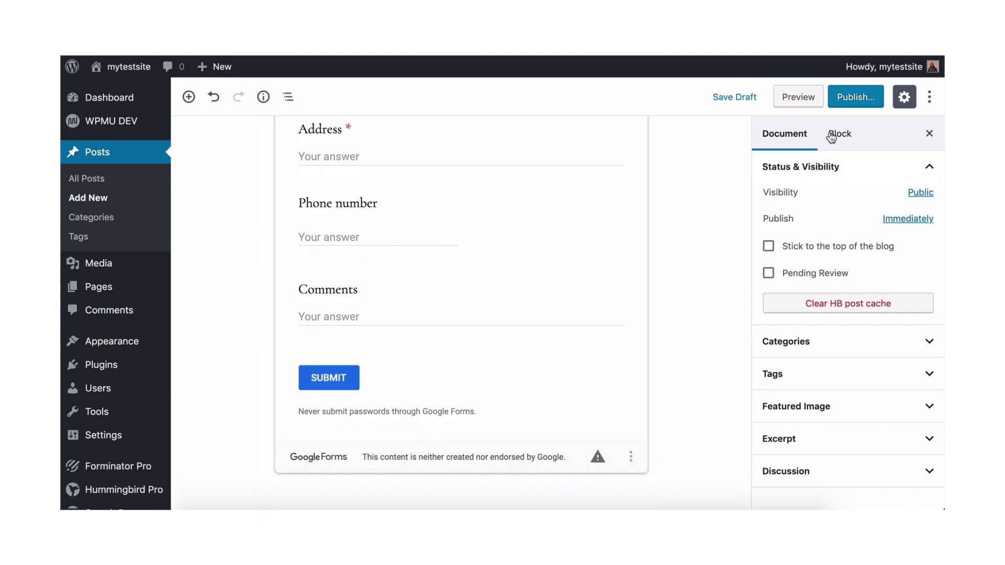
Publish the Contact Us post and view it live, scrolling through the embedded form
click(856, 97)
click(859, 98)
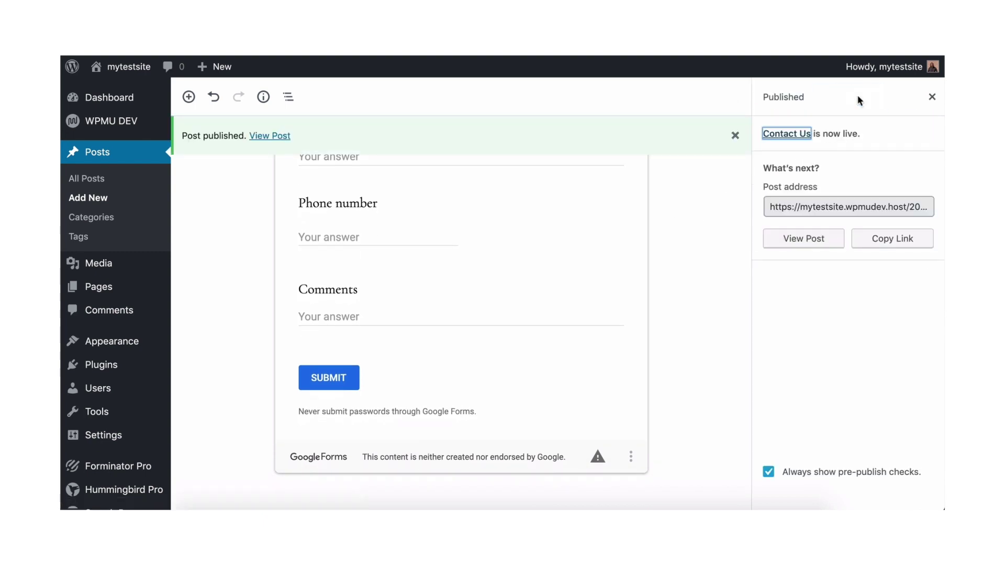
click(120, 69)
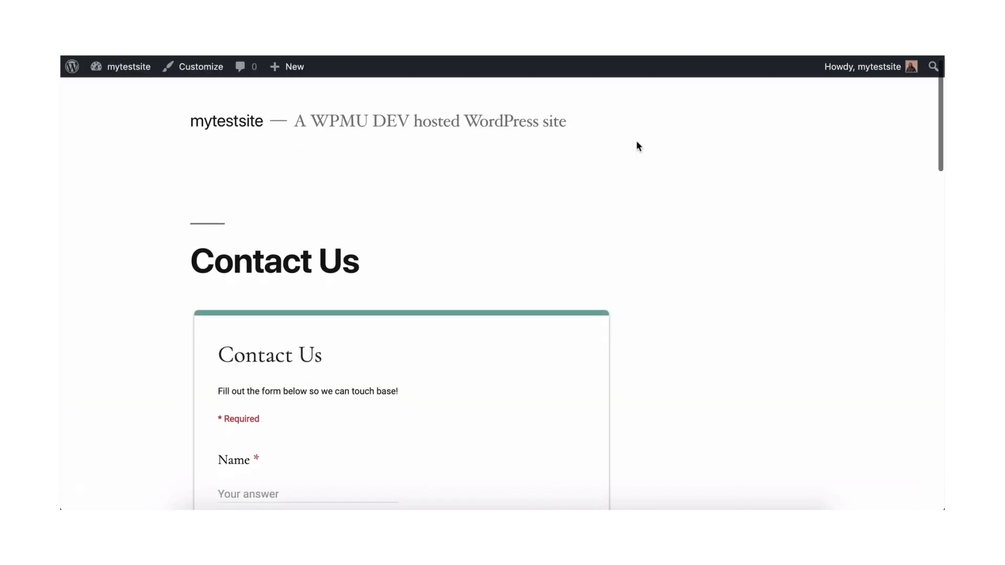
scroll(637, 142, down, 5)
scroll(636, 140, down, 4)
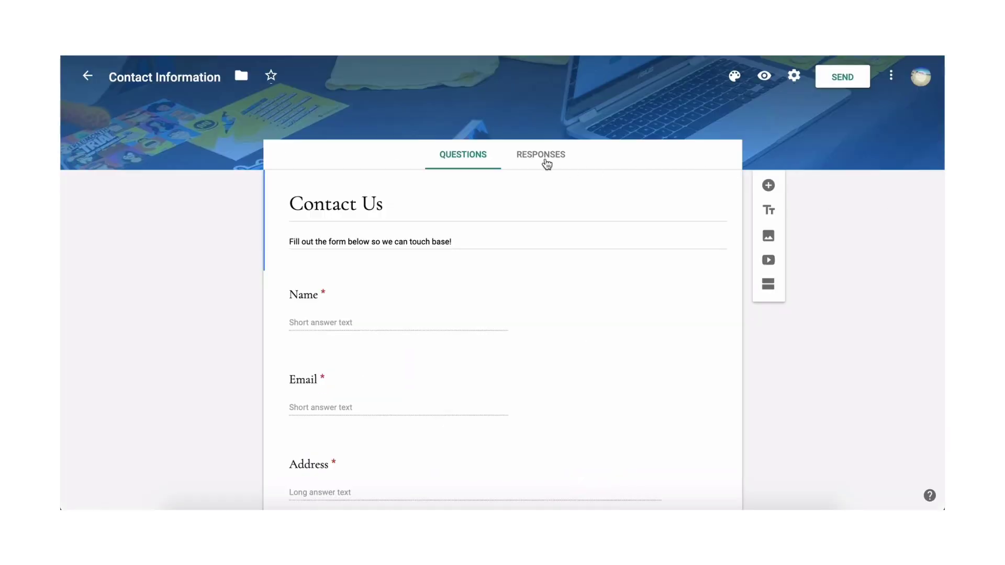
Link the form's responses to a new spreadsheet, Contact Information (Responses)
click(545, 161)
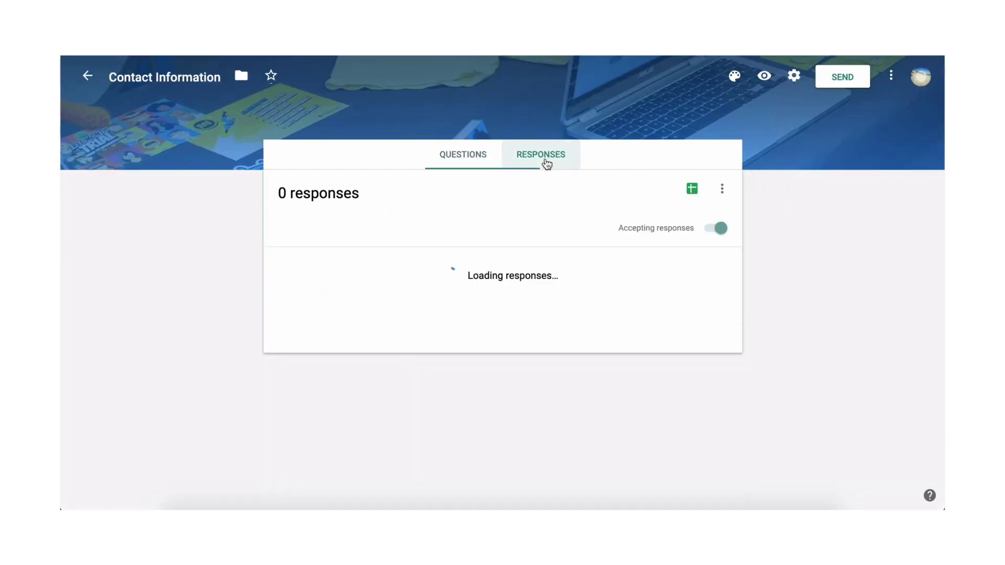
click(694, 193)
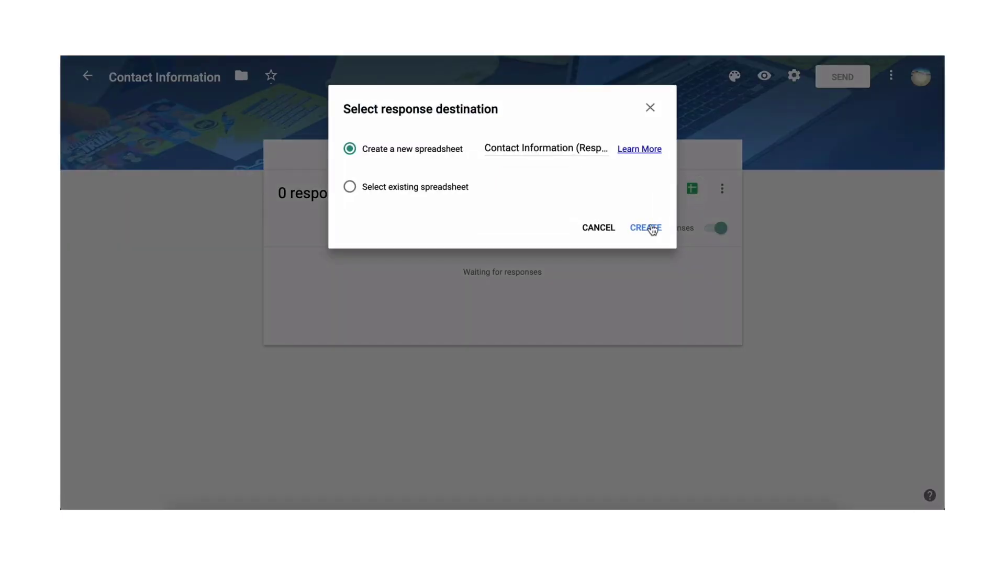
click(649, 227)
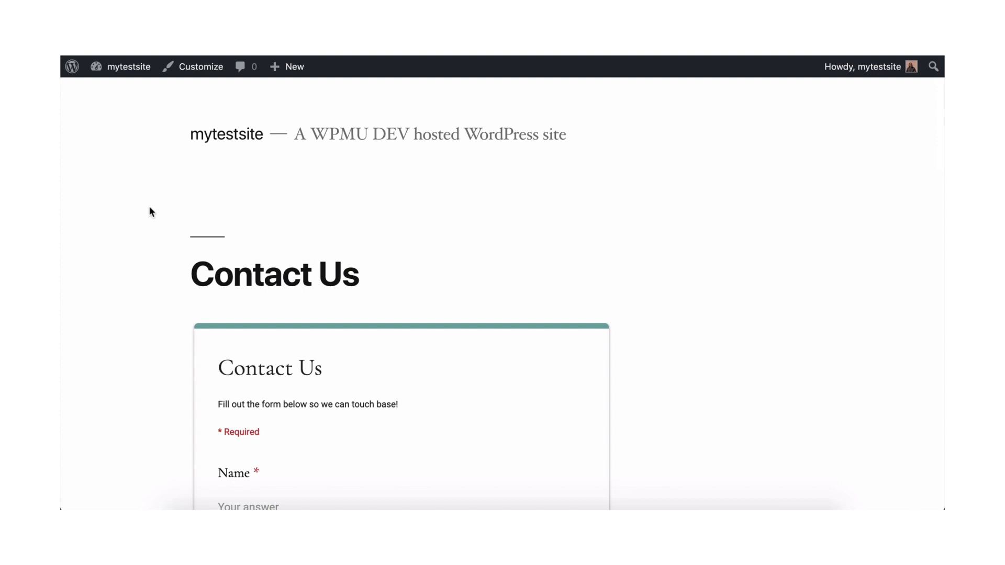
Submit a test entry on the live form with a name, email, address, phone number and comment 'Hello!'
click(249, 506)
text(Bob Ross)
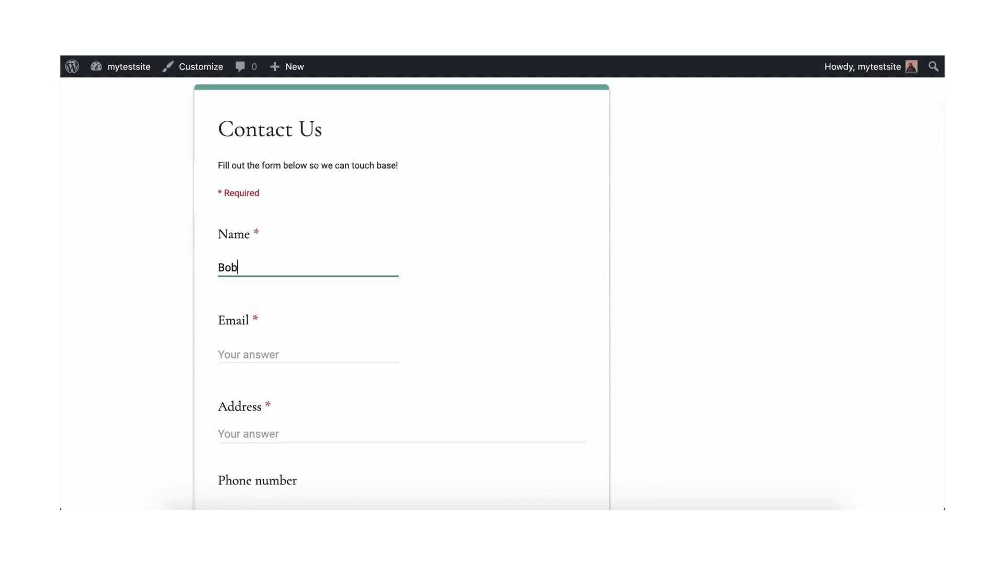
key(Tab)
key(Tab)
text(111222 E Bob St)
key(Tab)
text(111-222-3333)
key(Tab)
text(Hello!)
click(248, 489)
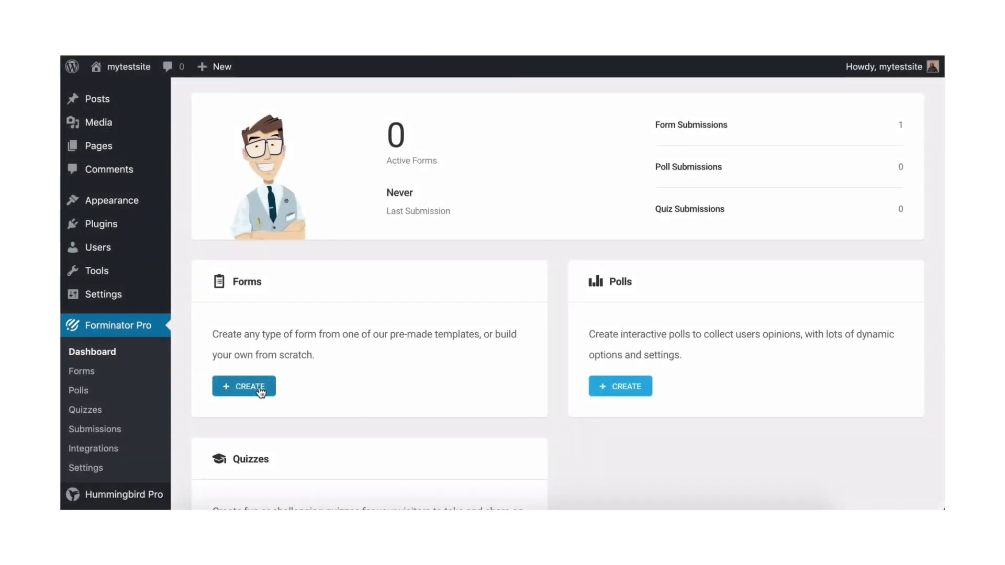
Create a new Forminator form named Contact Us
click(258, 389)
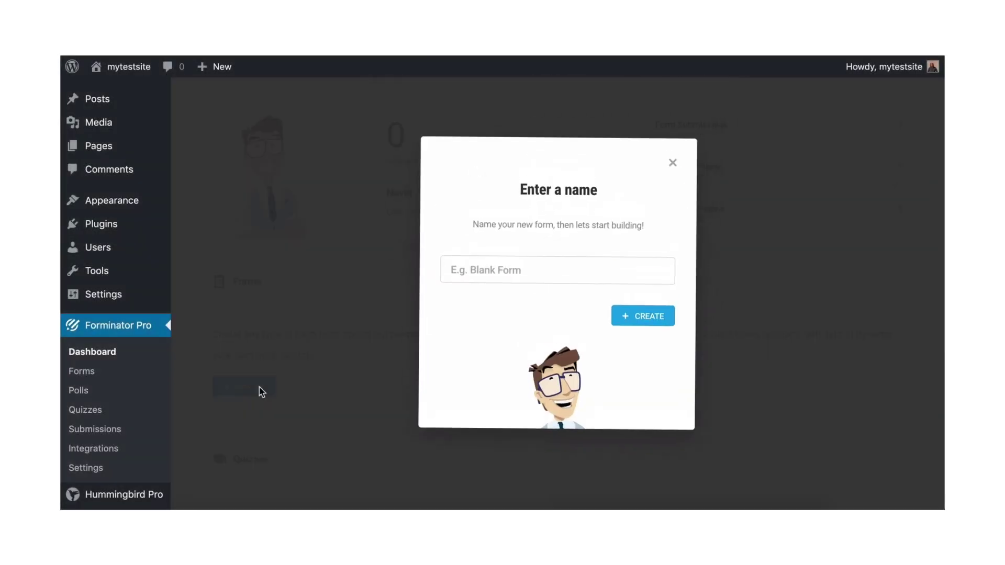
text(Cont)
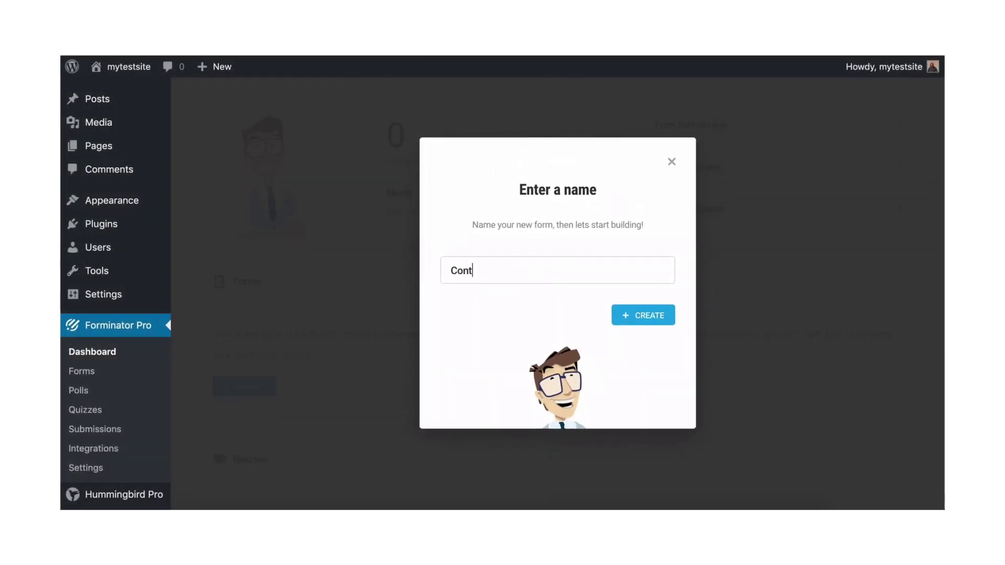
text(act Us)
click(646, 319)
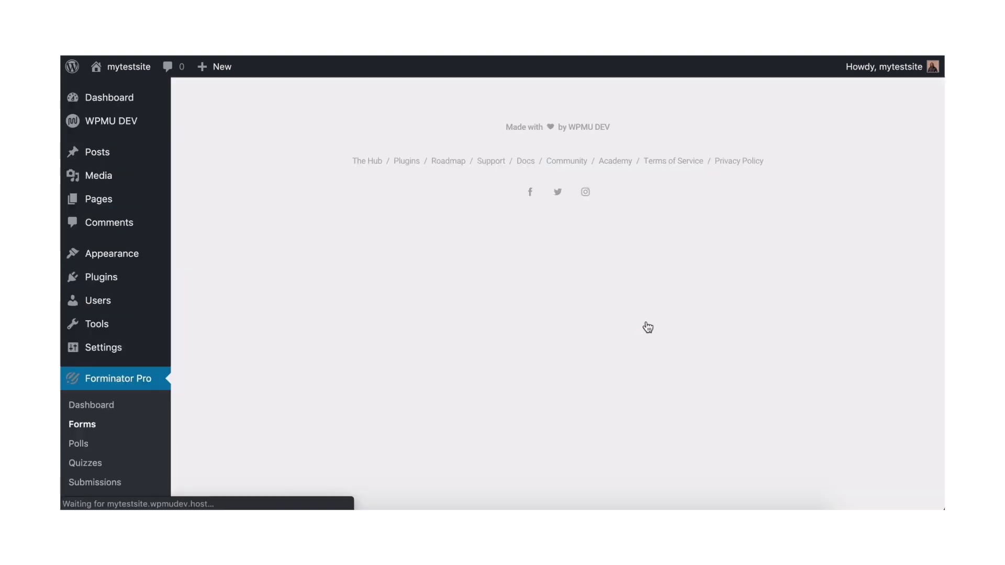
scroll(647, 327, down, 3)
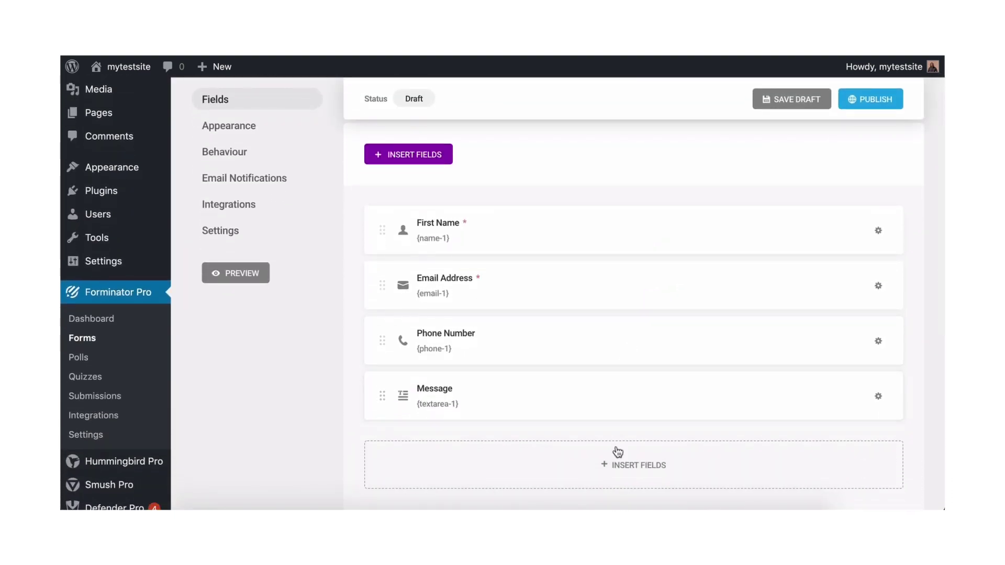
Insert a Name field labelled Last Name and drag it up beside First Name
click(618, 453)
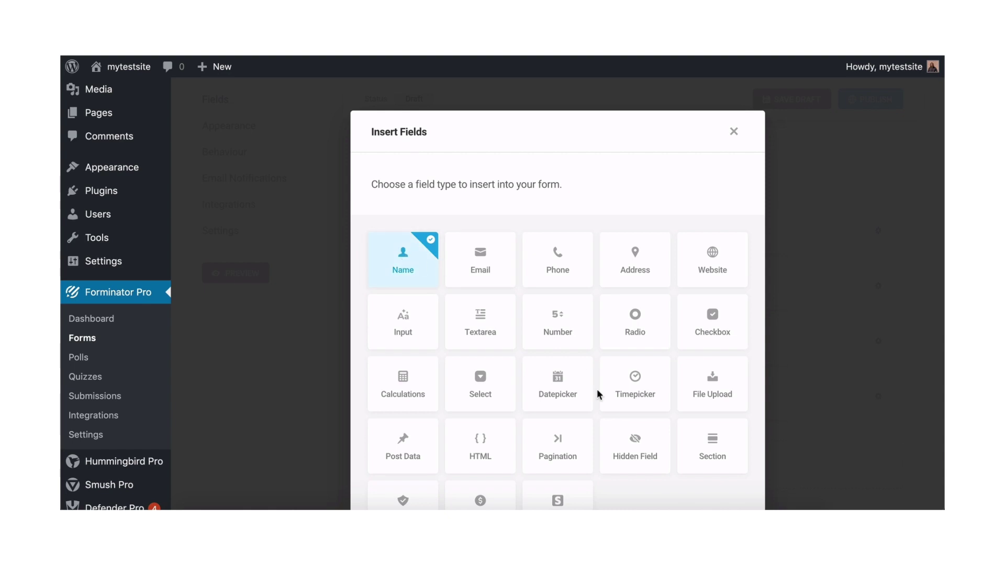
scroll(599, 396, down, 5)
click(697, 468)
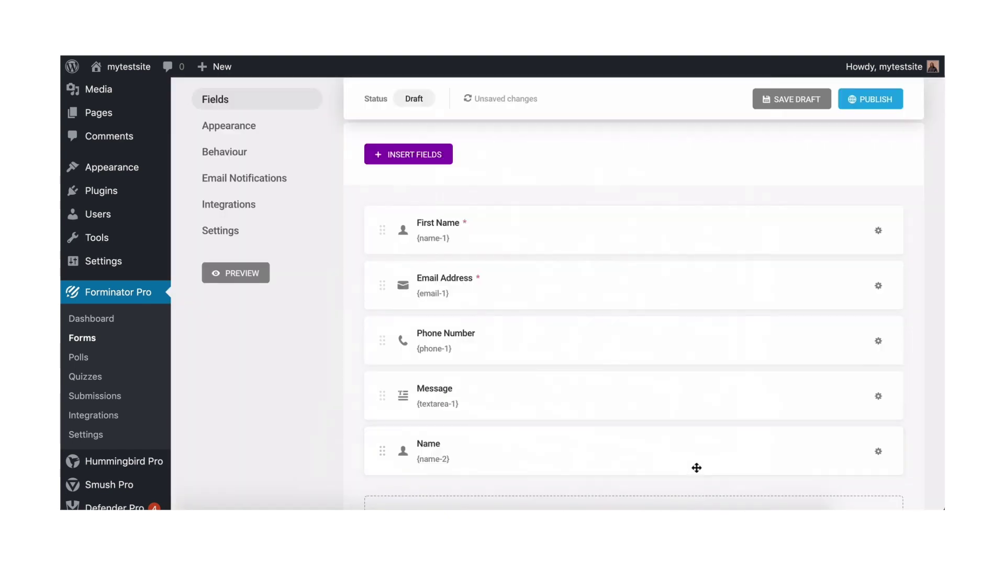
click(476, 443)
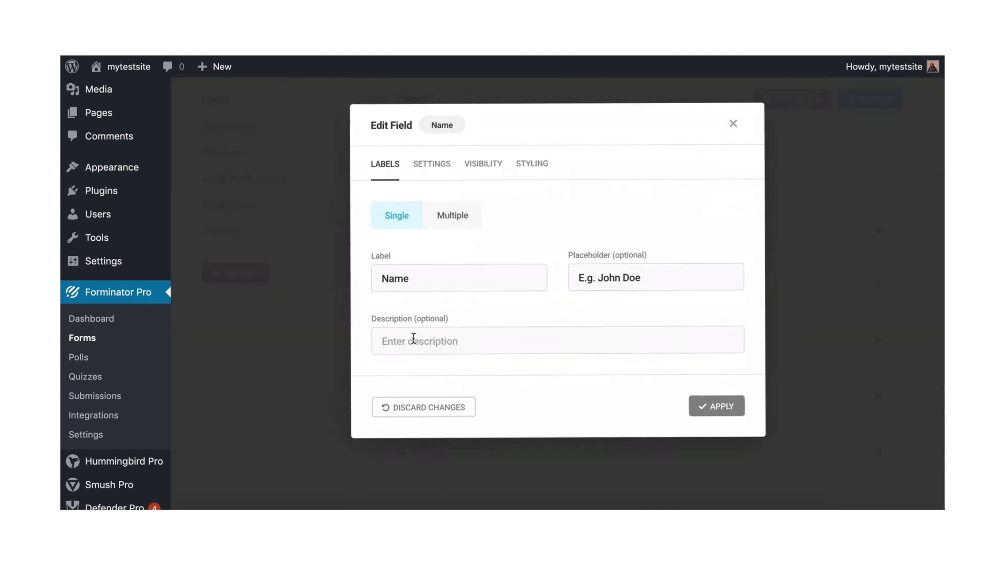
double_click(407, 285)
text(Last Name)
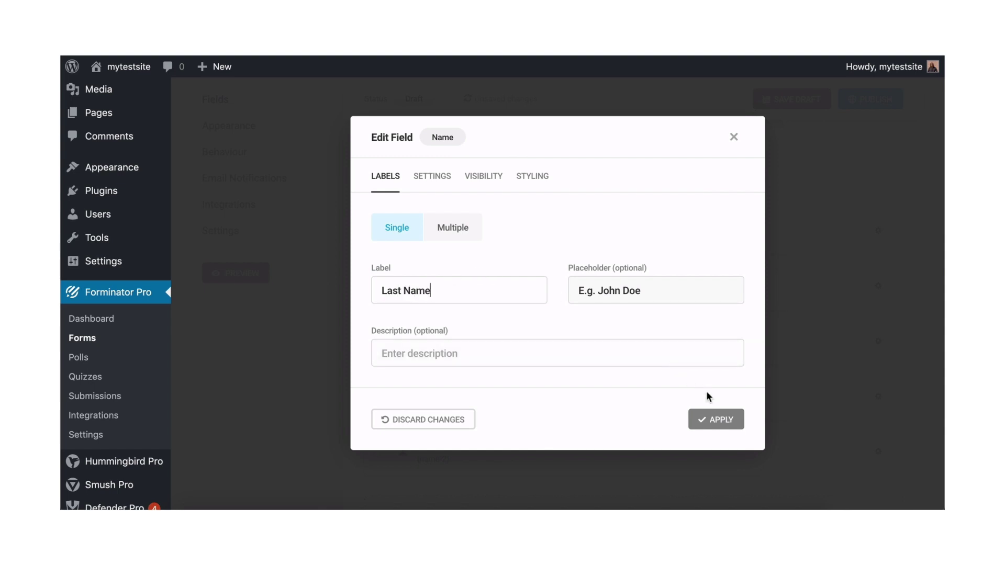
click(713, 422)
drag(473, 463, 613, 240)
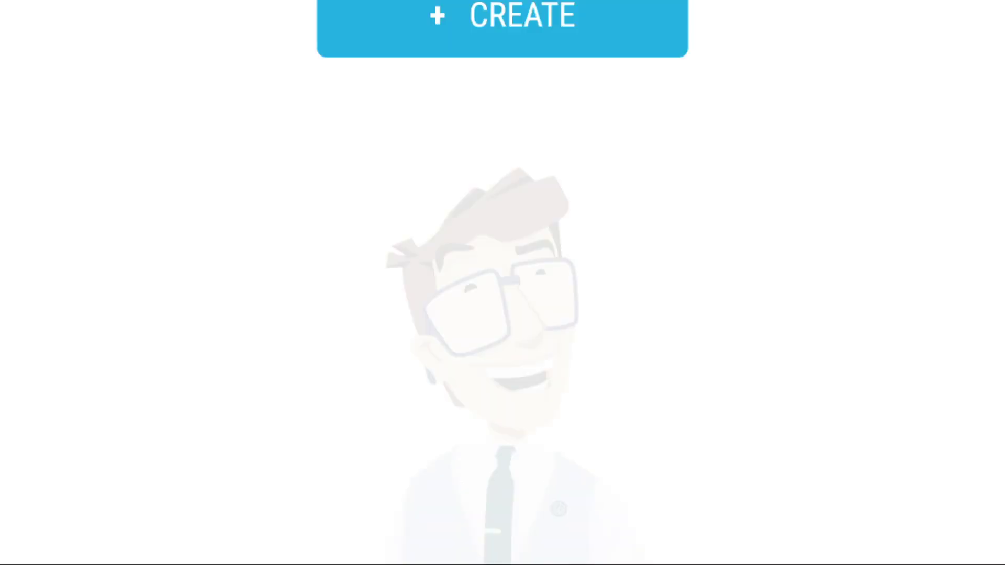